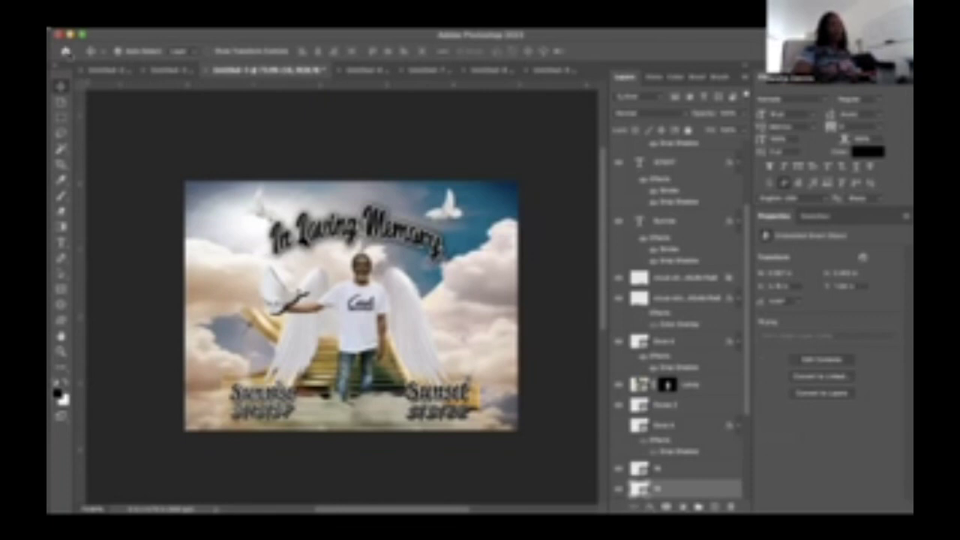
- Switch to the name banner document showing the black script name over clouds and doves
left_click(171, 71)
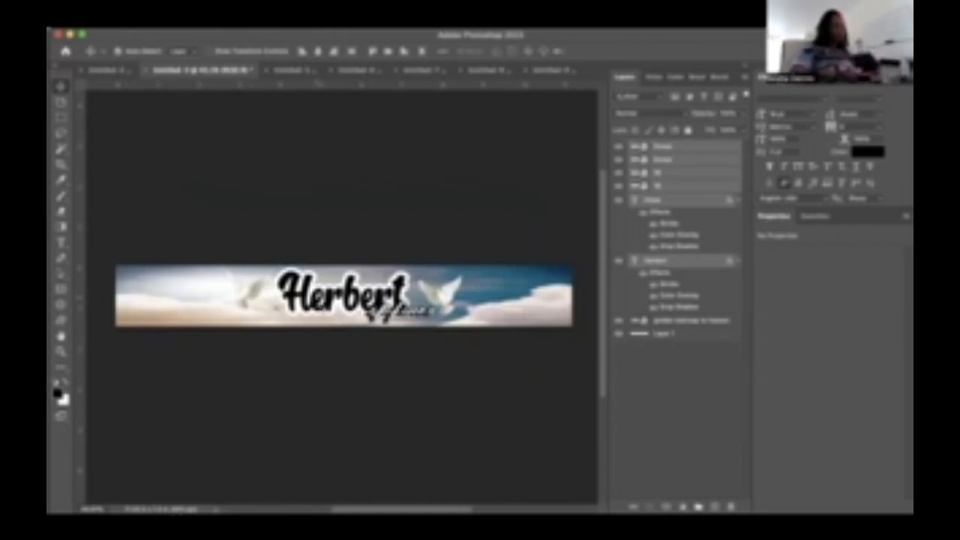
- Switch to the long-message cloud banner document in the first tab
left_click(116, 71)
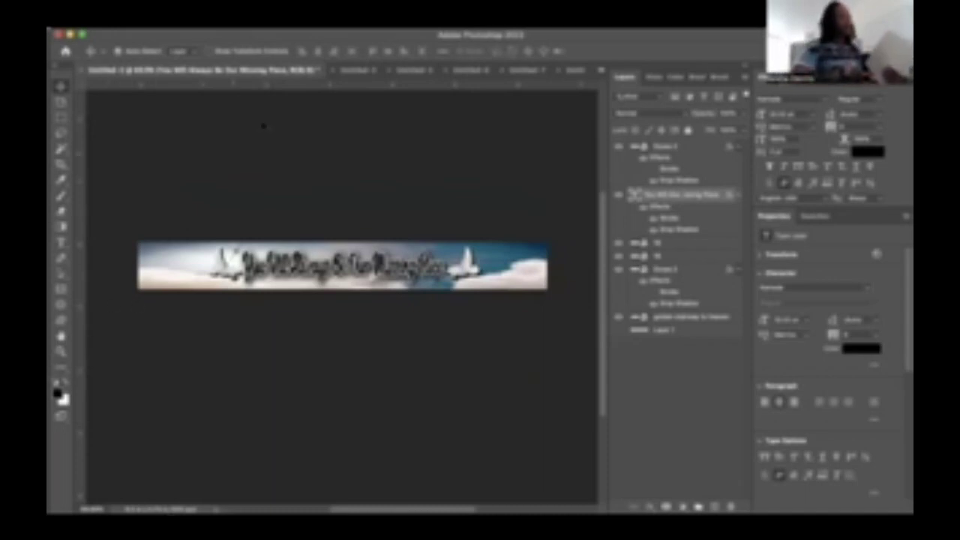
- Flip between the name banner and long-message banner, ending on the In Loving Memory scene
left_click(357, 70)
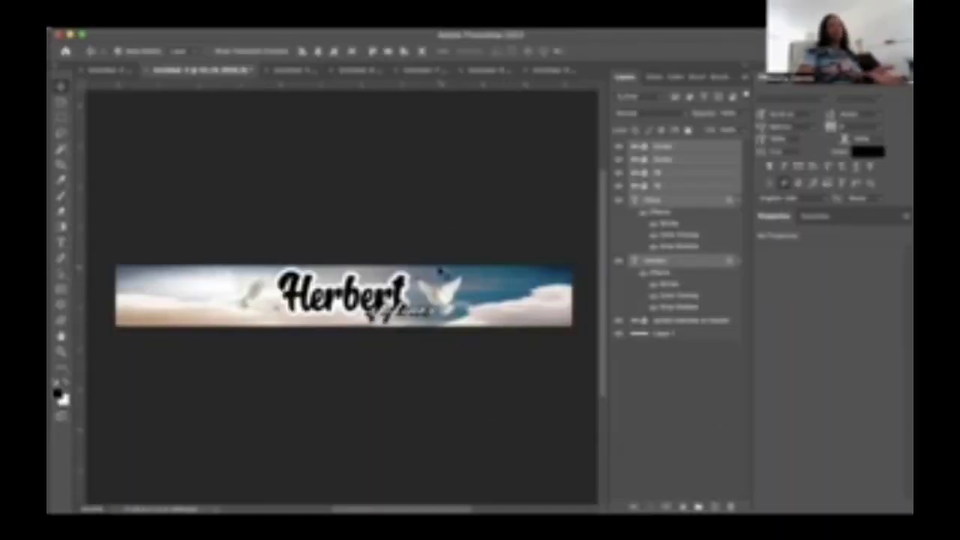
left_click(111, 72)
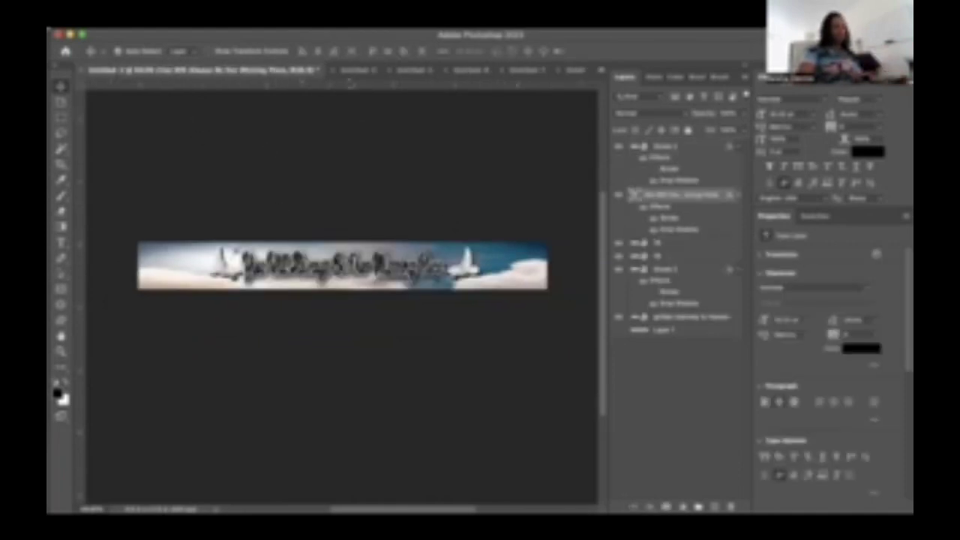
left_click(350, 73)
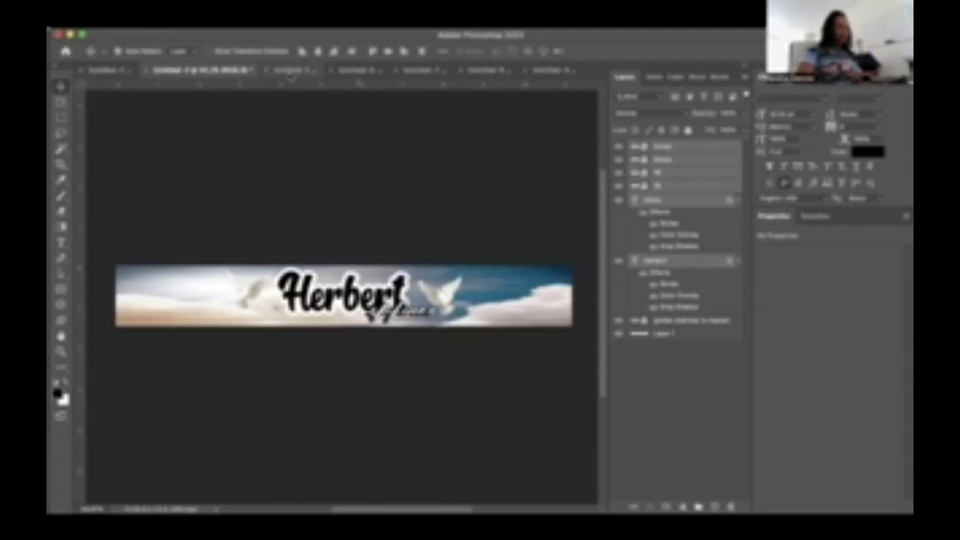
left_click(291, 72)
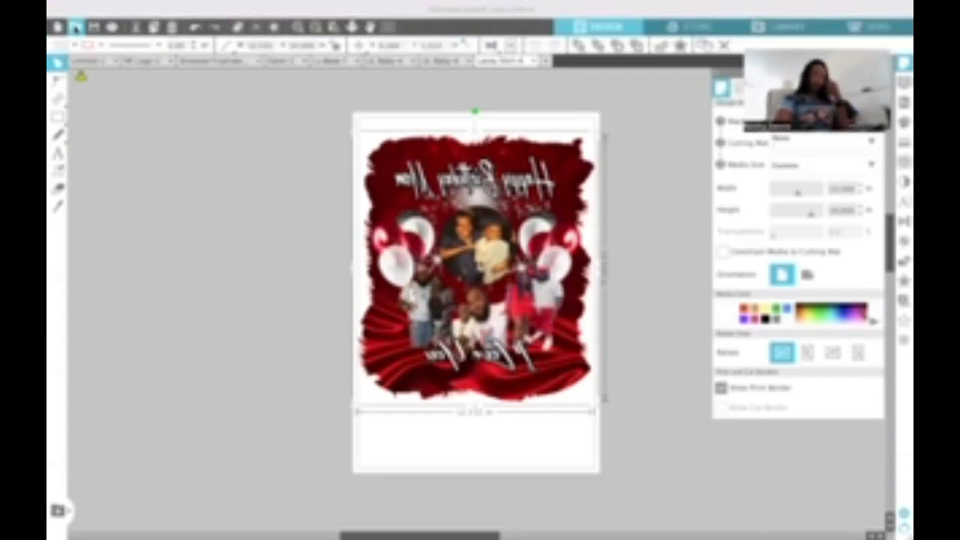
- Open the Middle memorial photo PNG, found by a file-name search, onto a new page
left_click(76, 27)
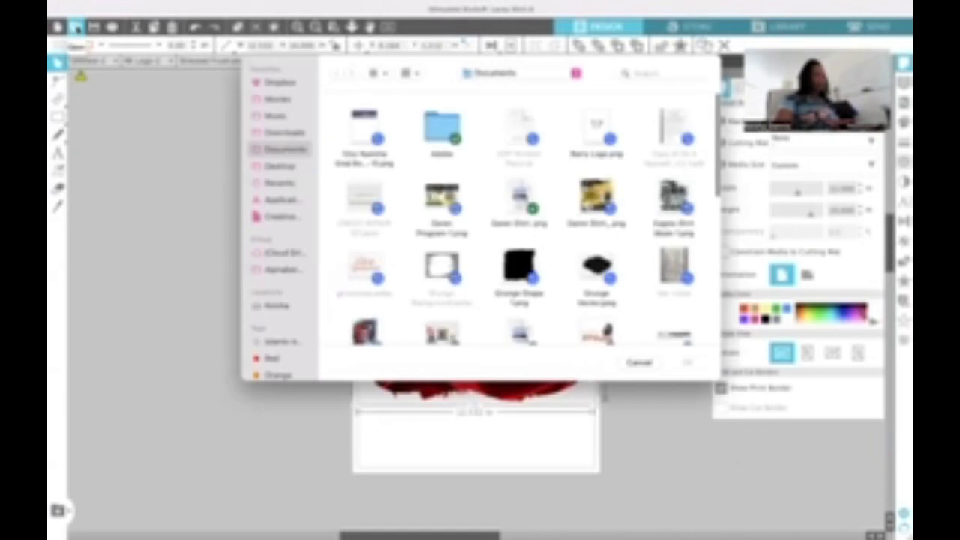
left_click(646, 73)
type("Lacey")
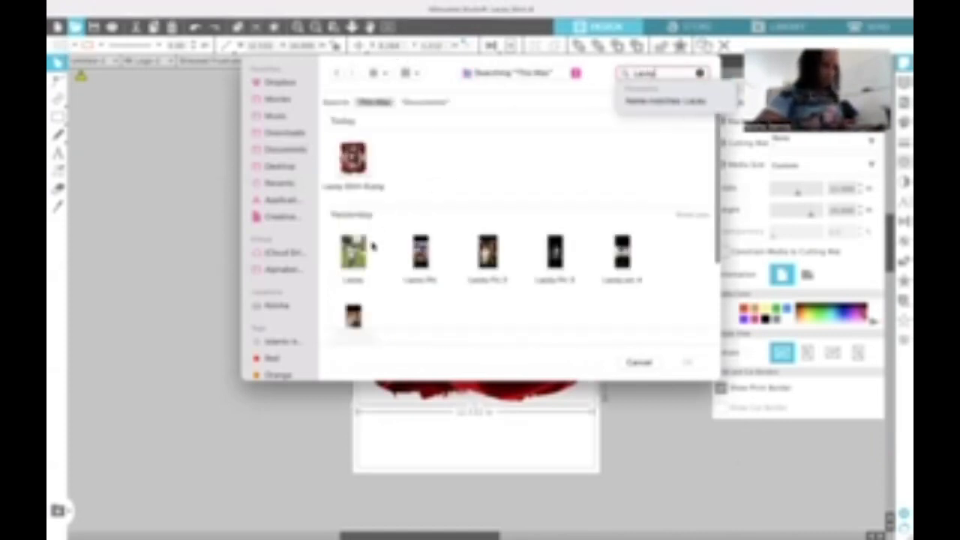
scroll(407, 256, "down", 3)
scroll(407, 256, "down", 2)
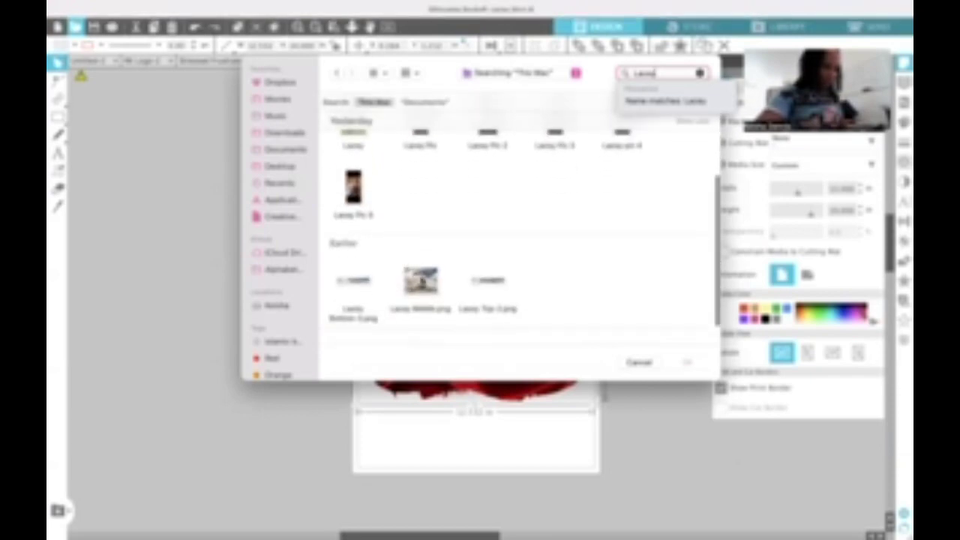
left_click(421, 281)
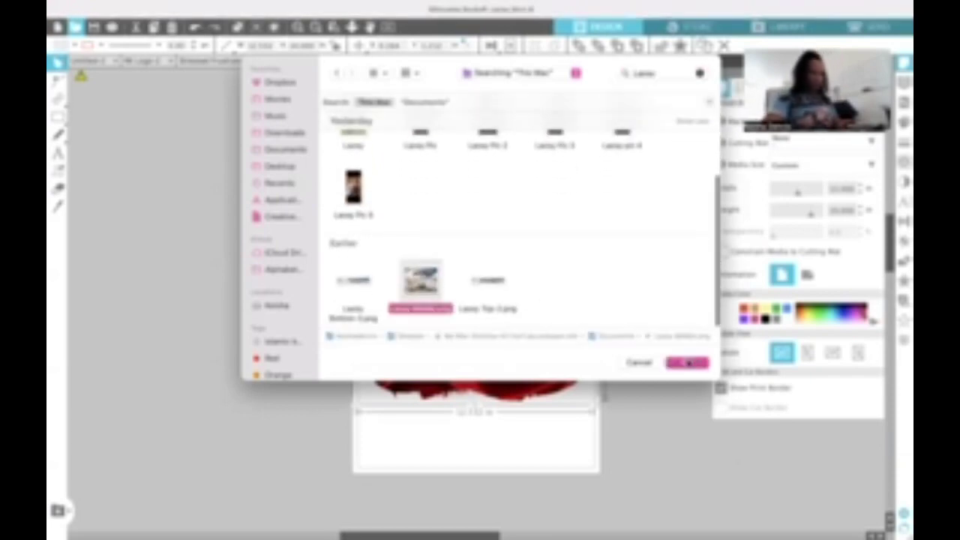
key("Return")
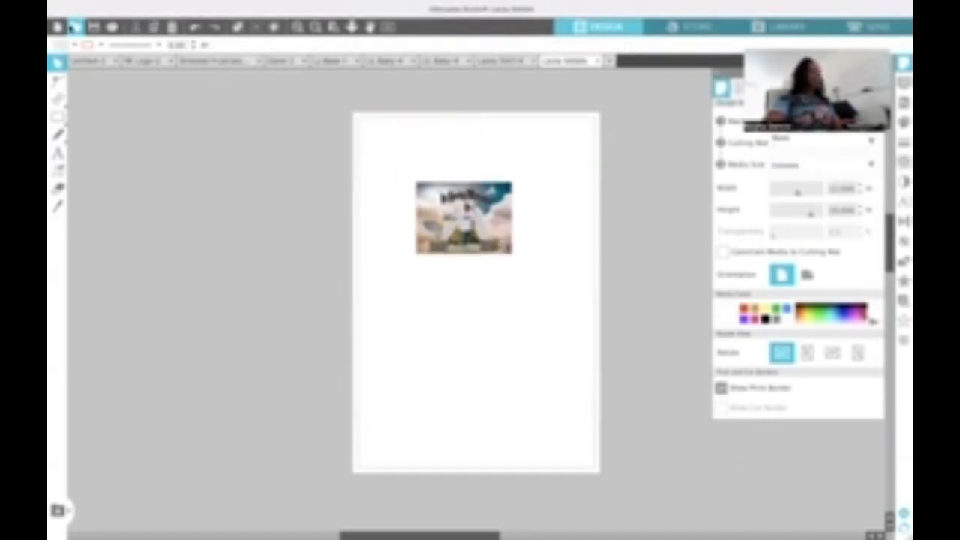
- Open the Bottom name banner image onto its own new page
left_click(75, 28)
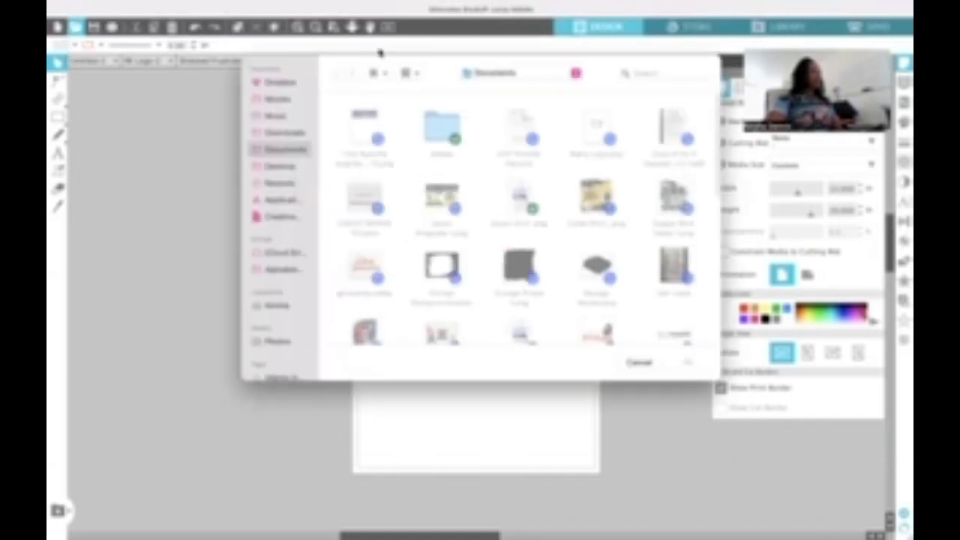
left_click(679, 75)
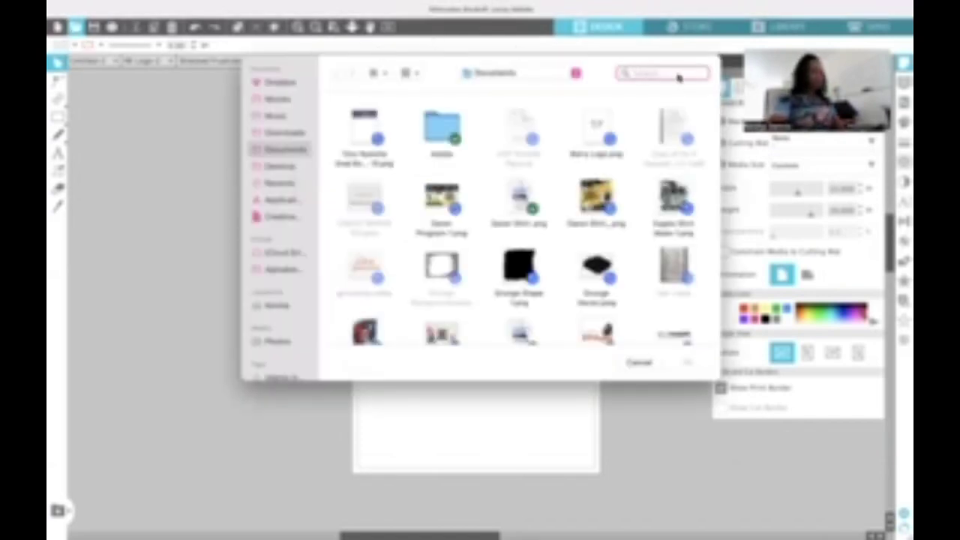
type("Lee")
type("ey")
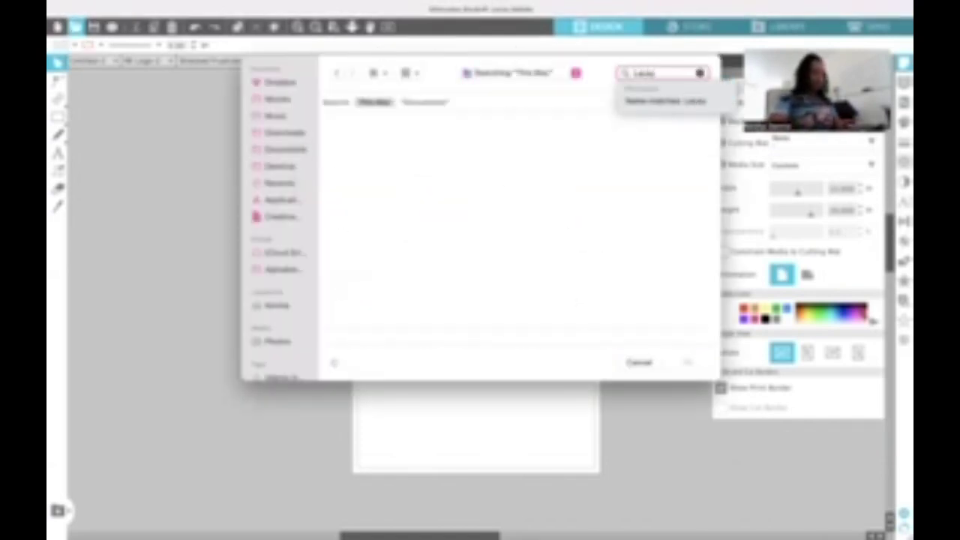
scroll(439, 251, "down", 3)
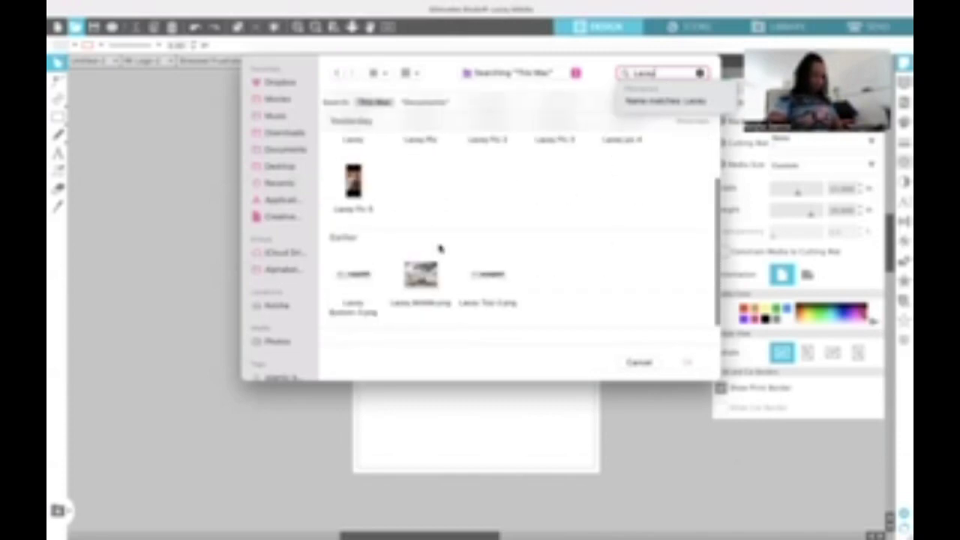
left_click(355, 281)
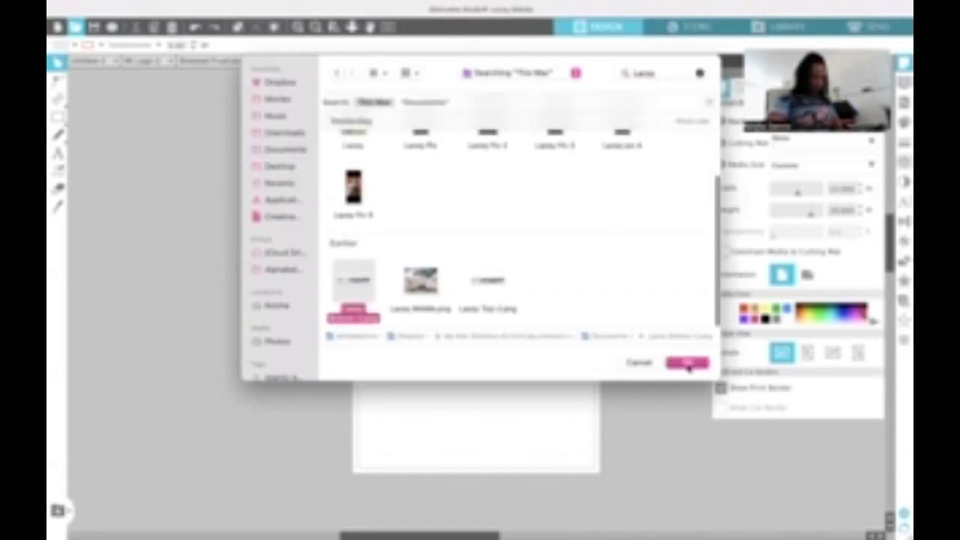
left_click(688, 365)
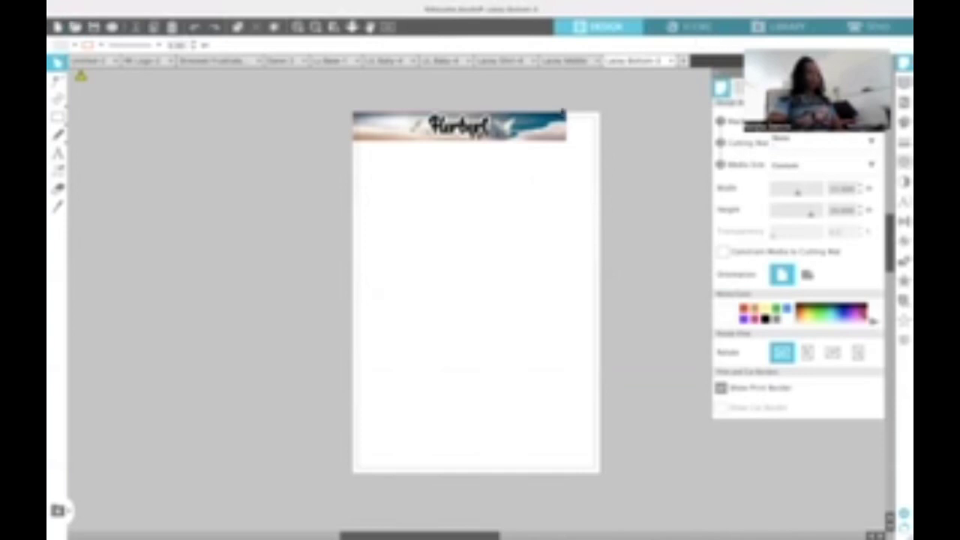
- Open the Top thin cloud banner image onto another new page
left_click(75, 27)
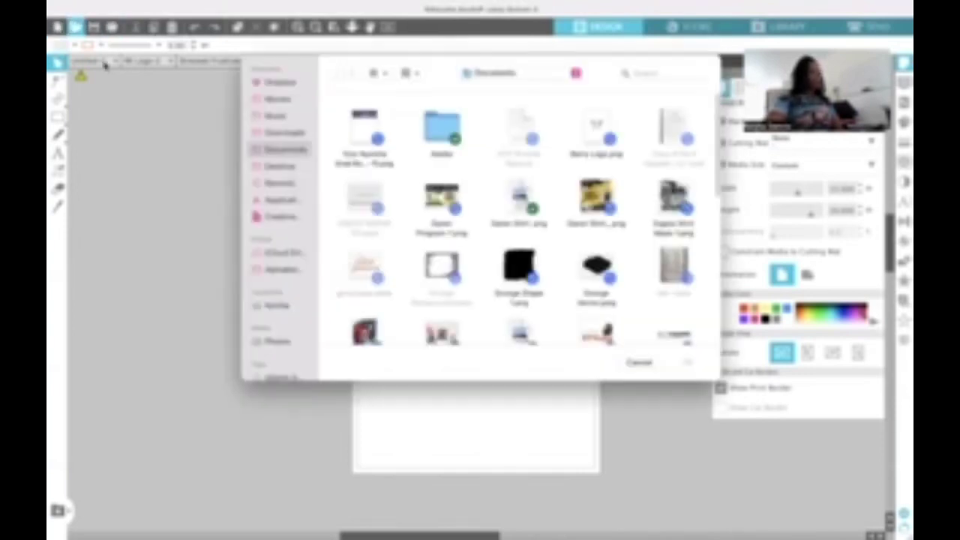
left_click(643, 74)
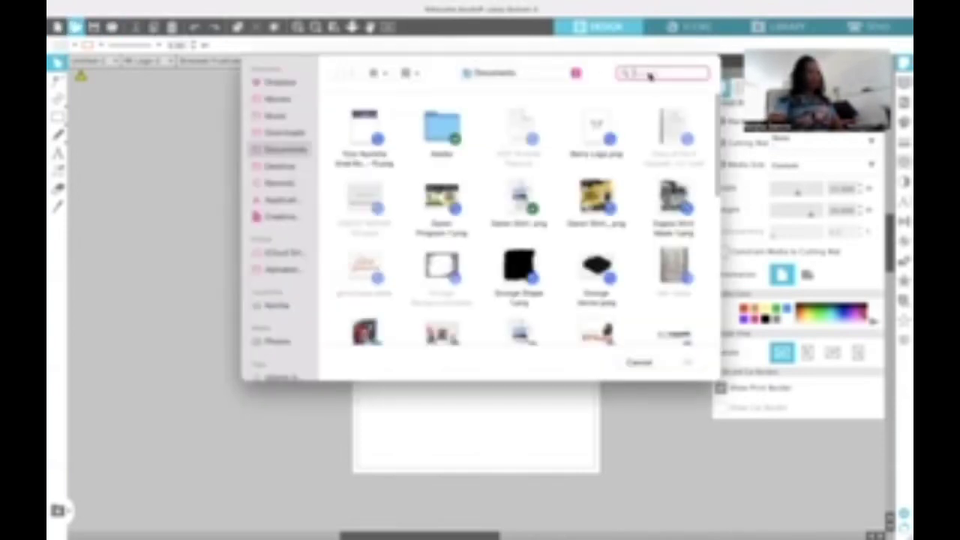
type("Lacey")
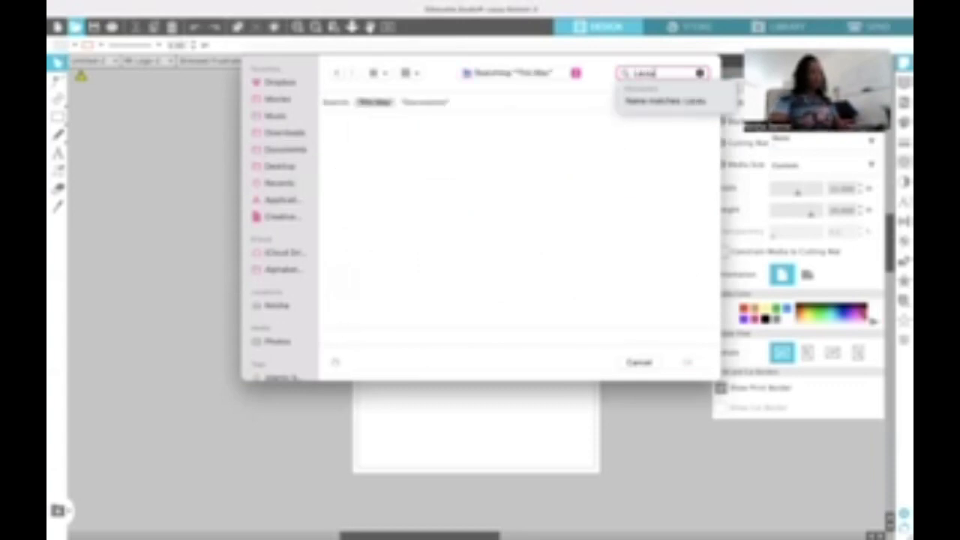
scroll(450, 263, "down", 5)
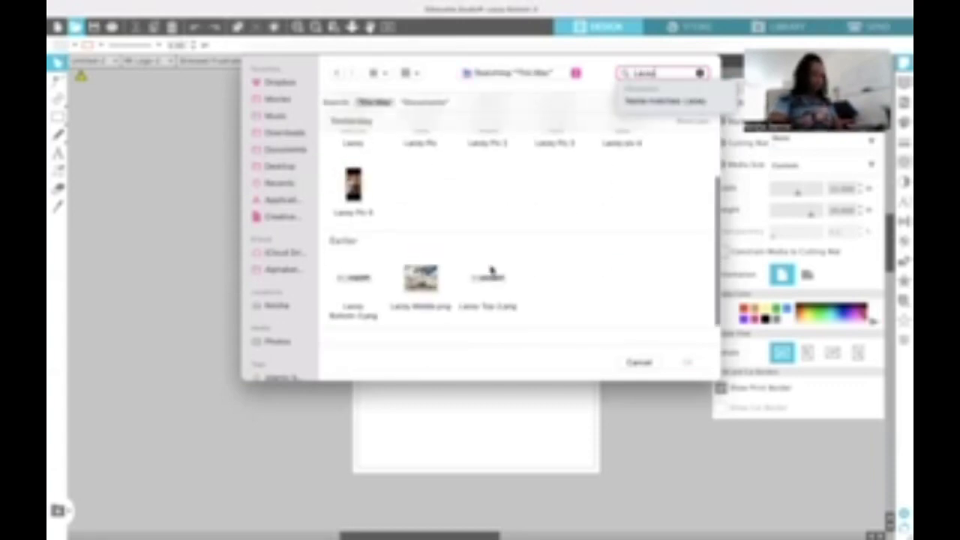
left_click(488, 279)
left_click(687, 362)
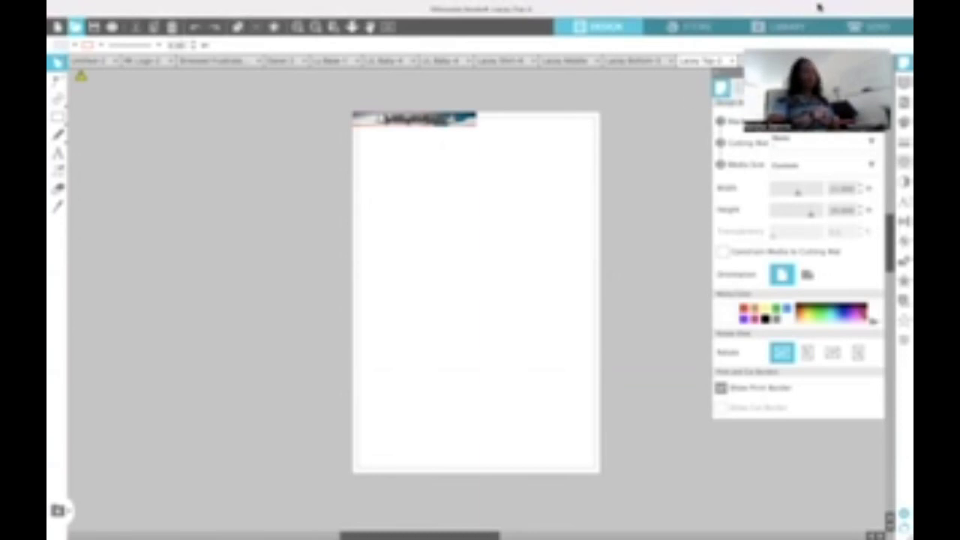
- Paste the top banner onto the Middle memorial page and position it below the photo
left_click(432, 128)
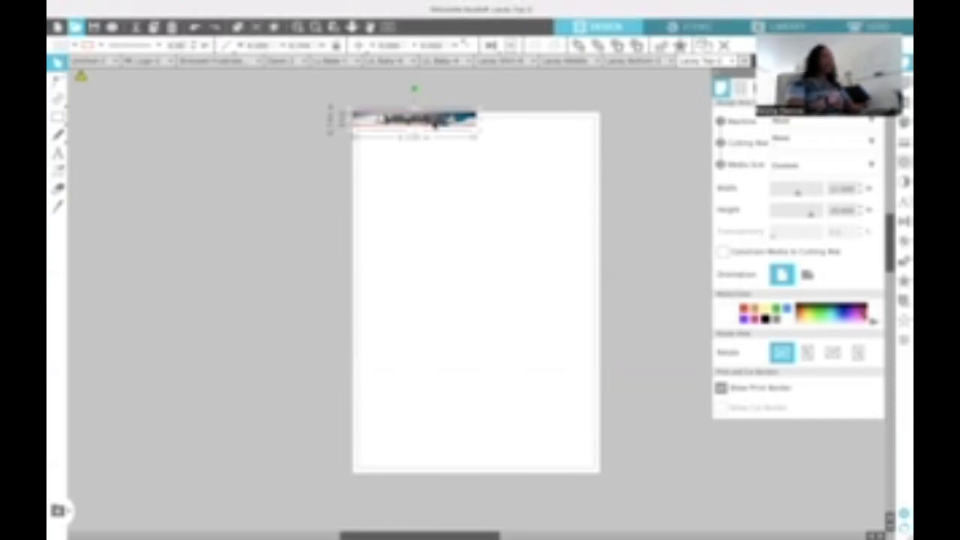
left_click(578, 61)
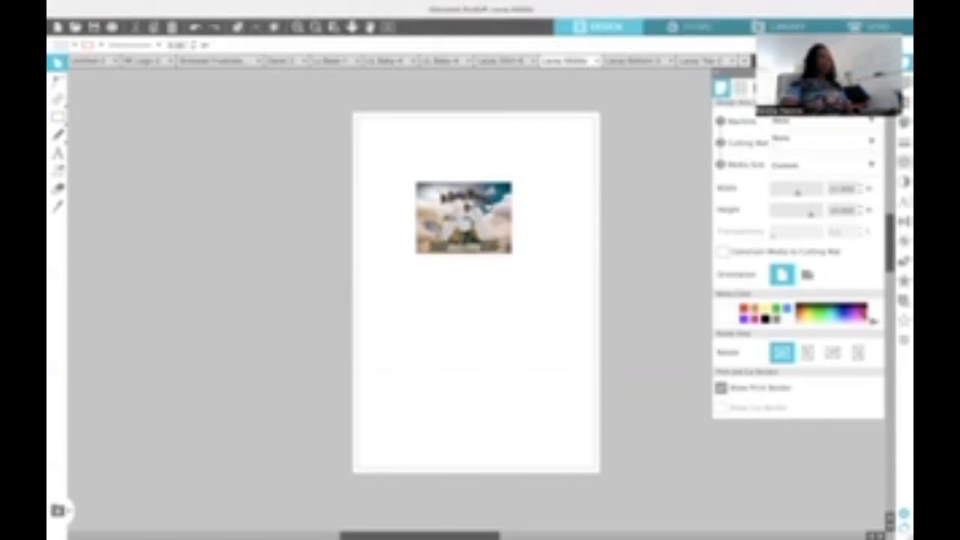
key("ctrl+v")
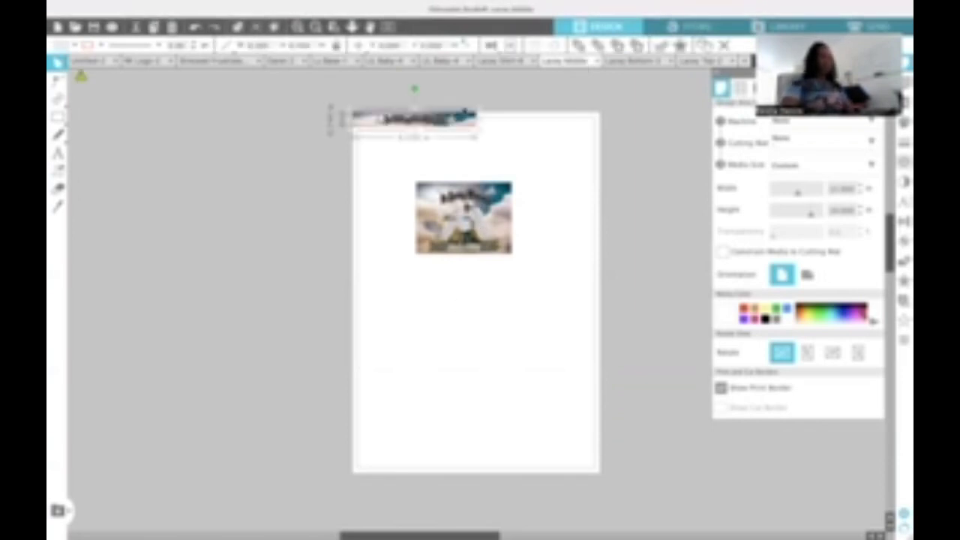
left_click_drag(441, 124, 504, 325)
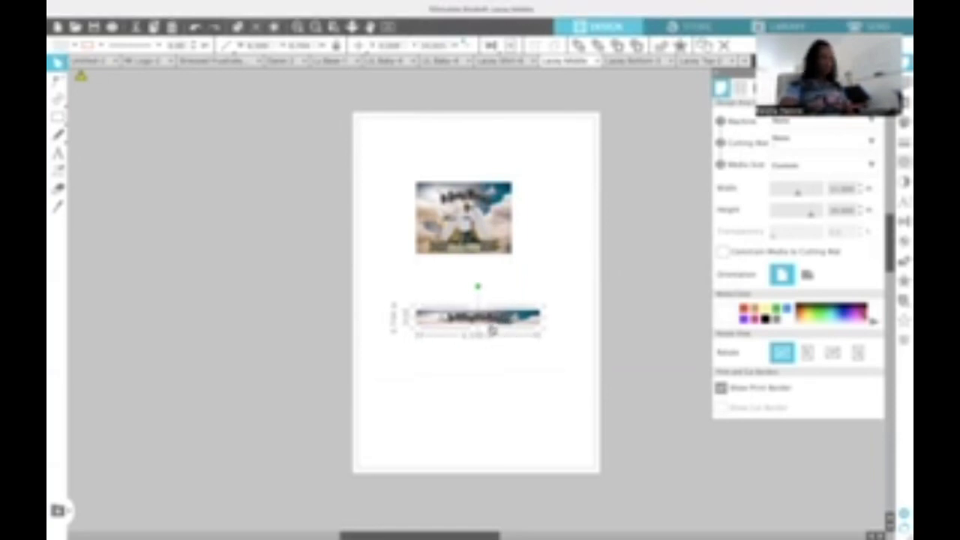
left_click(448, 251)
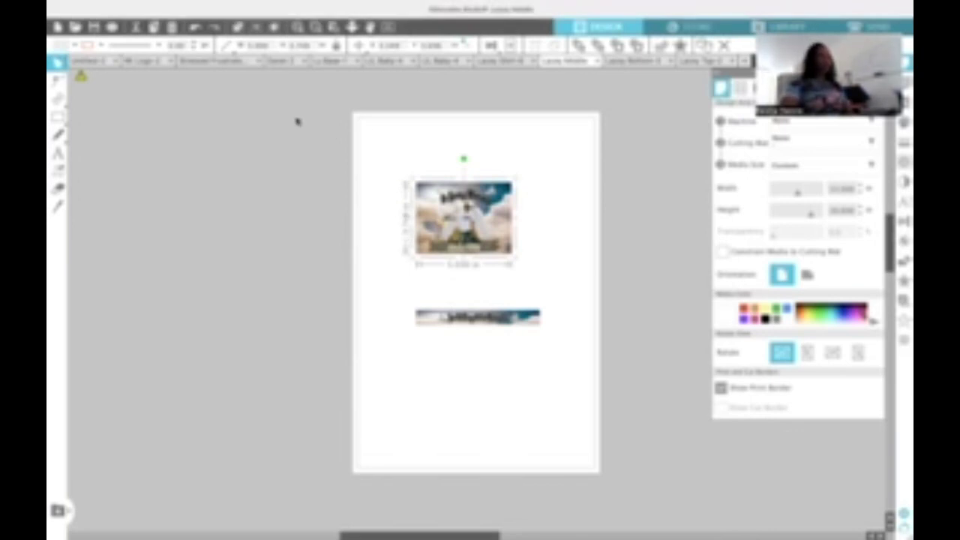
left_click(608, 203)
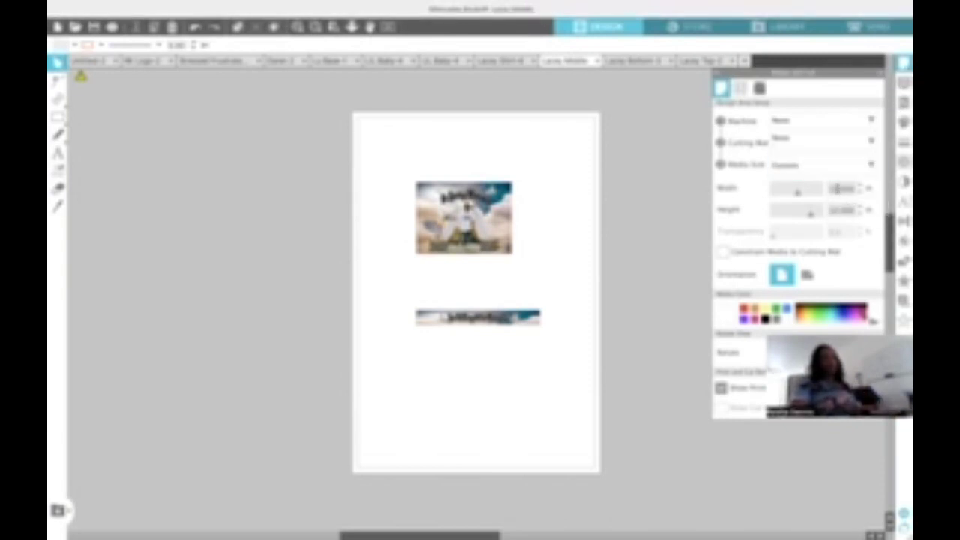
- Resize the page to Letter, then drag the banner and memorial photo back up onto it
type("11")
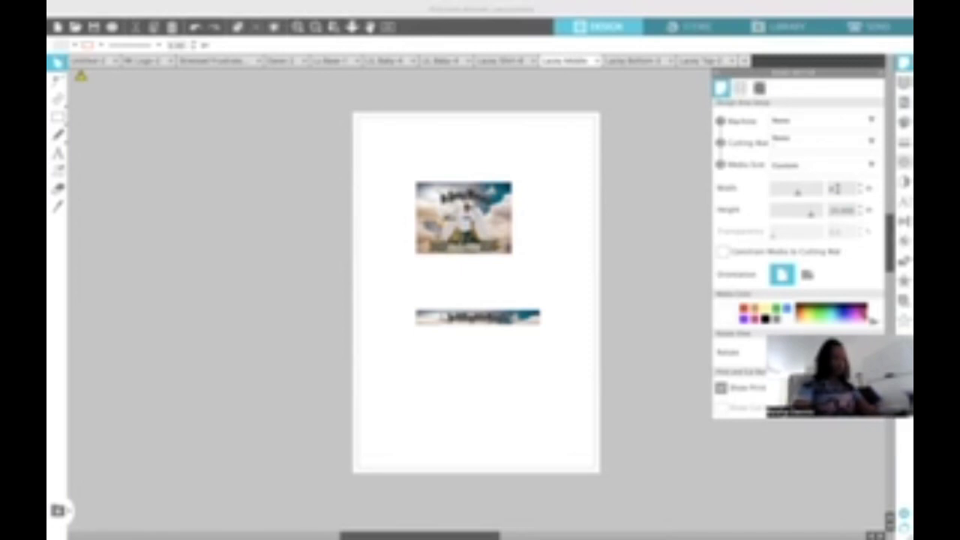
key("Tab")
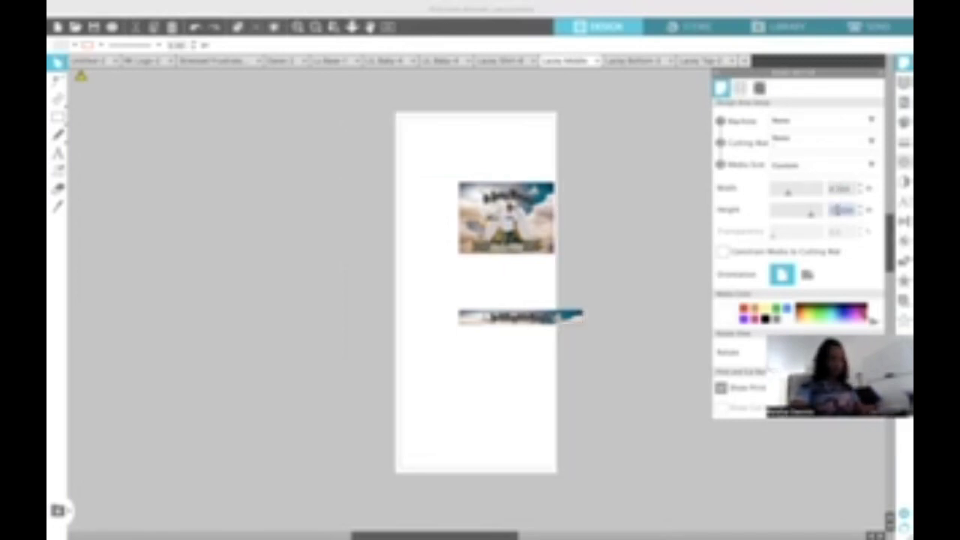
type("5")
key("Return")
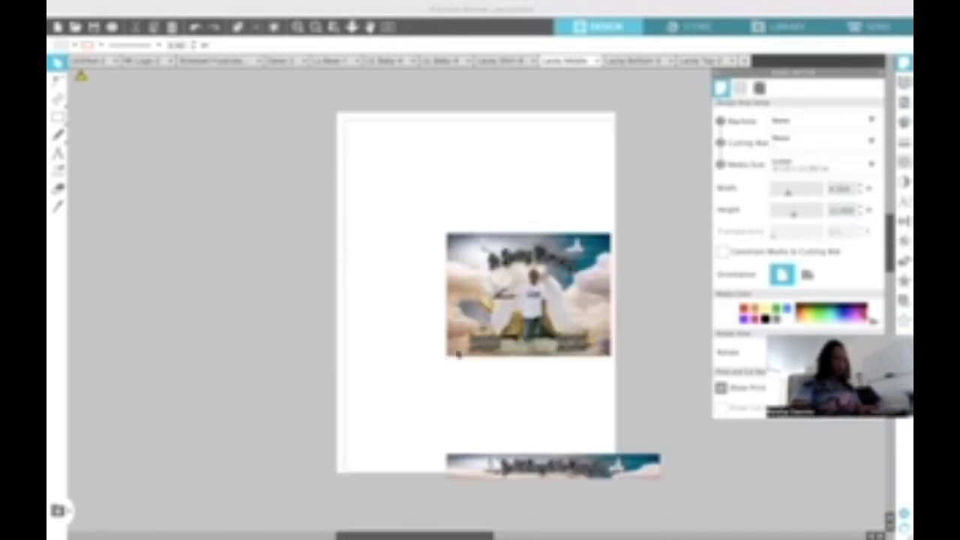
left_click_drag(531, 466, 471, 430)
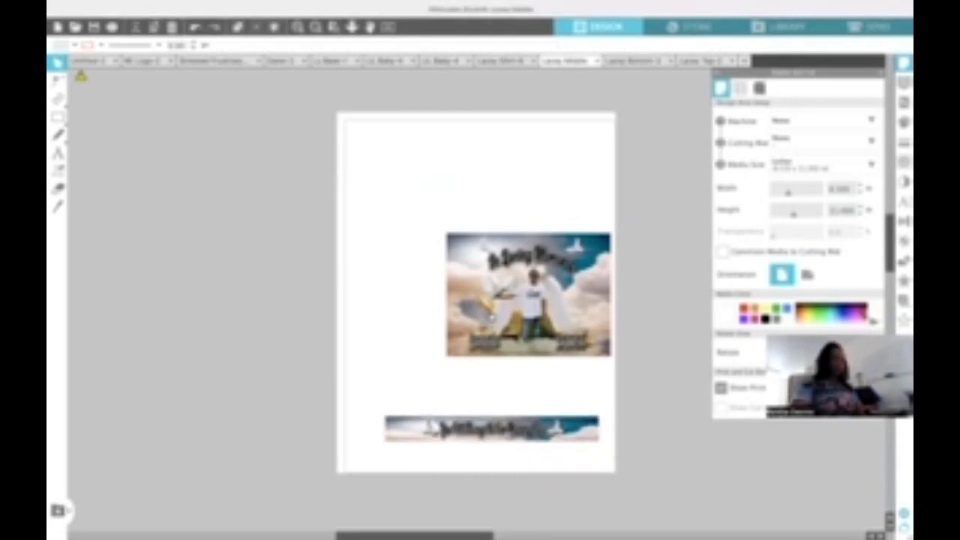
left_click_drag(501, 315, 450, 250)
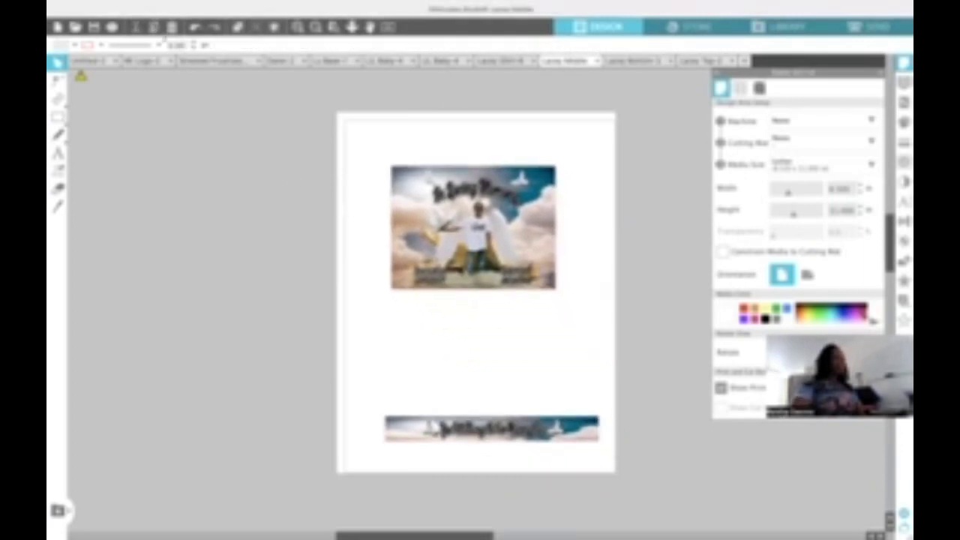
- Set the Print Page Setup paper size to US Letter
mouse_move(114, 8)
left_click(166, 7)
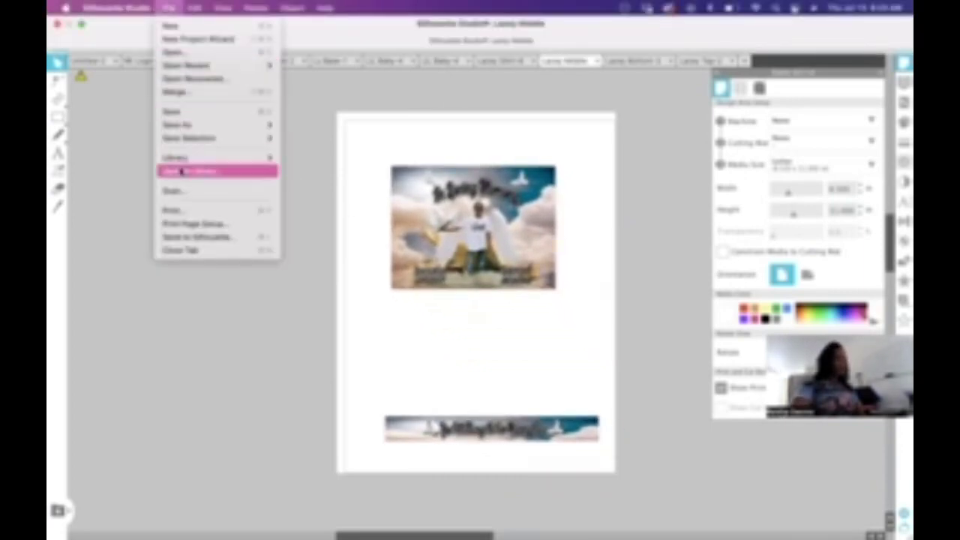
left_click(180, 224)
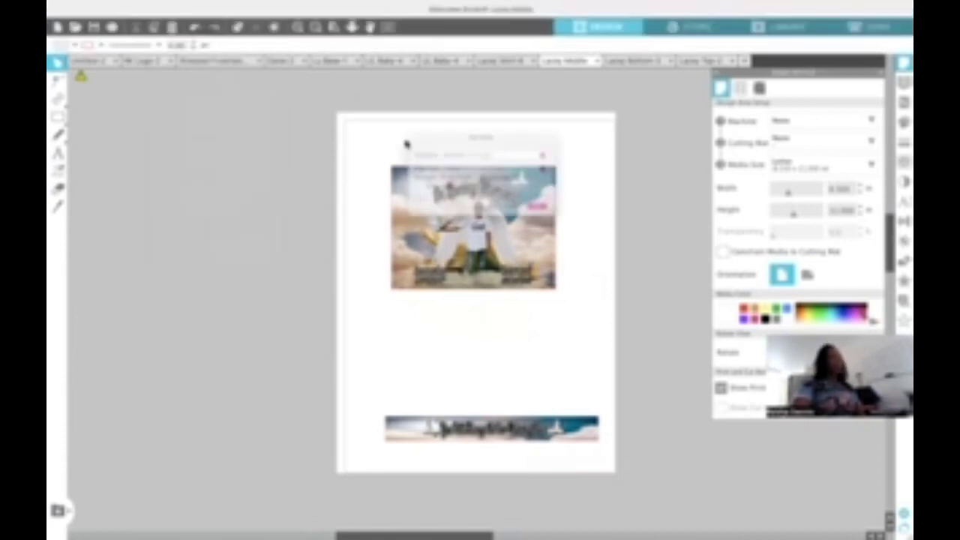
left_click(496, 164)
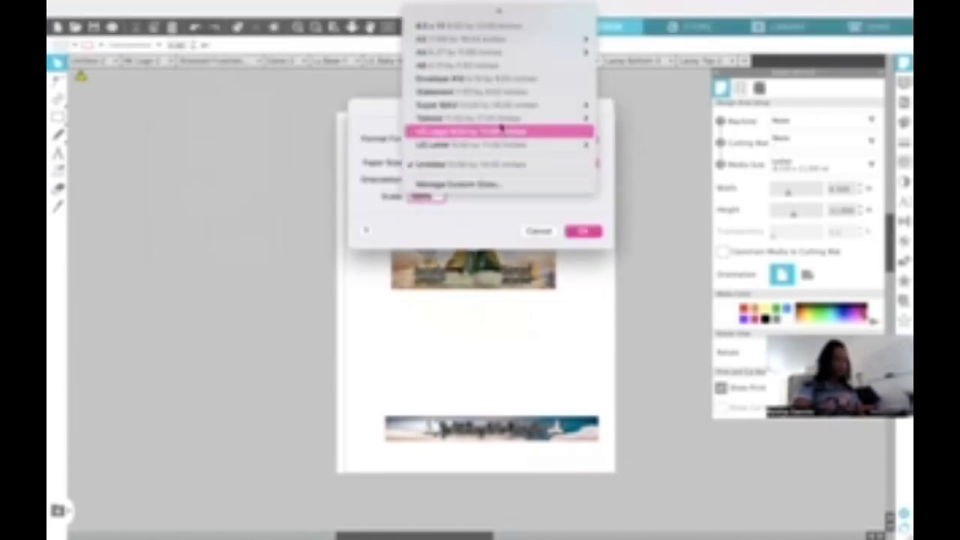
mouse_move(501, 145)
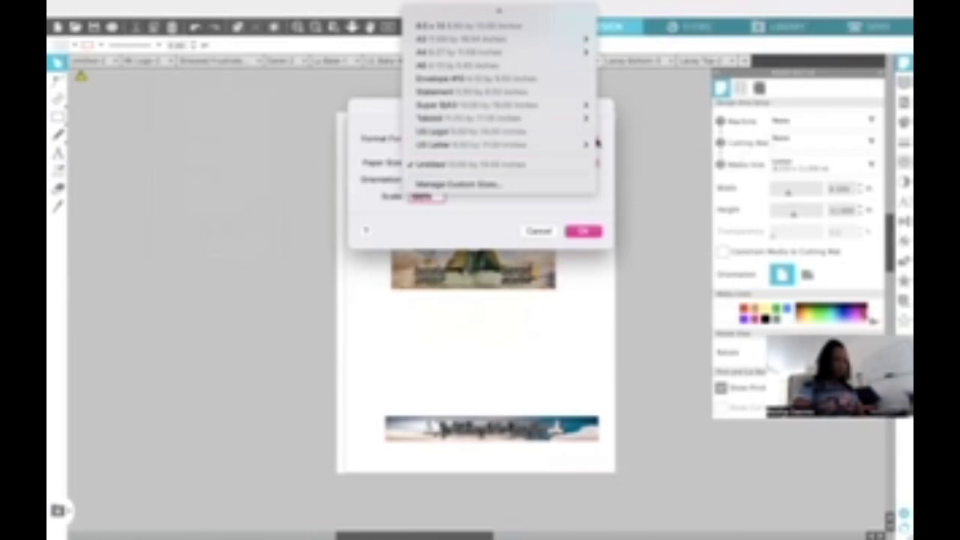
left_click(621, 144)
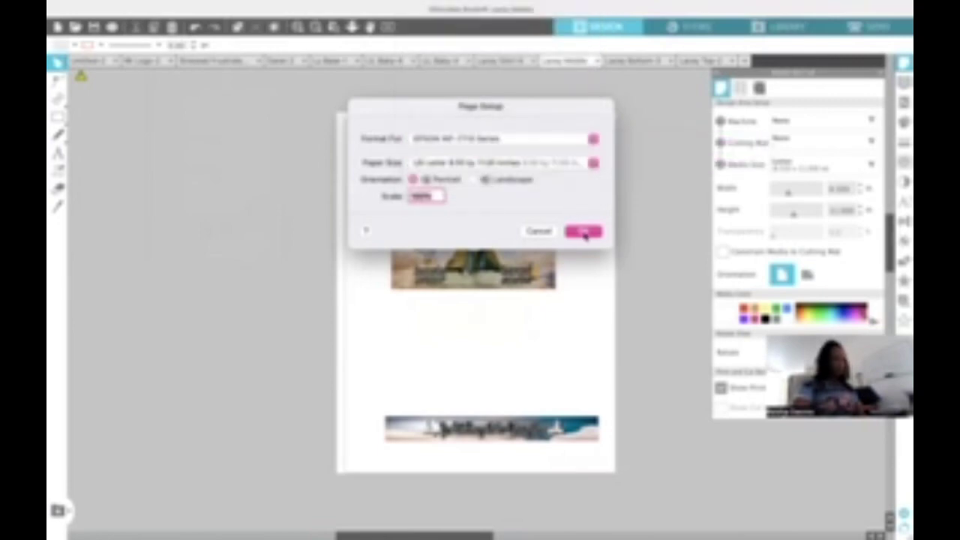
left_click(584, 232)
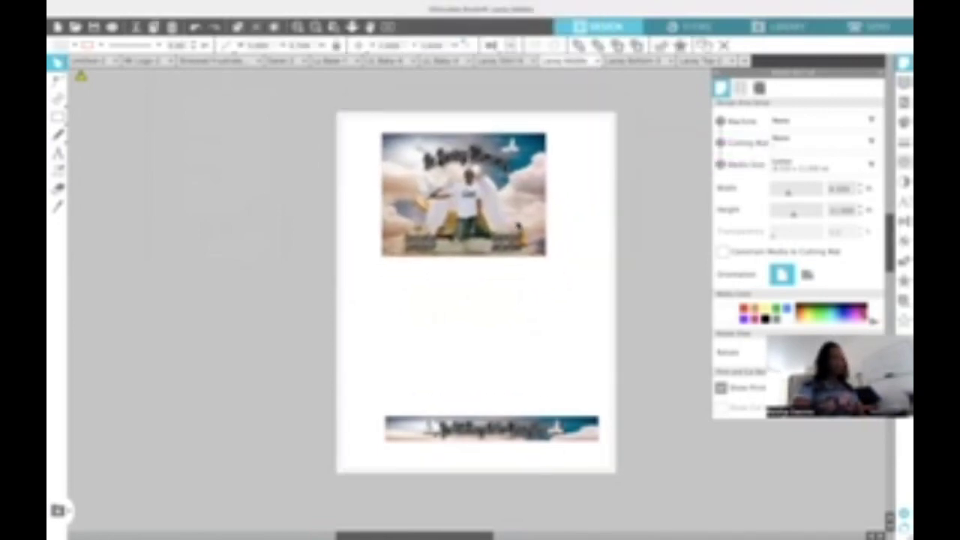
- Move the name banner up to mid-page and set the memorial photo's size to 5.5
double_click(298, 44)
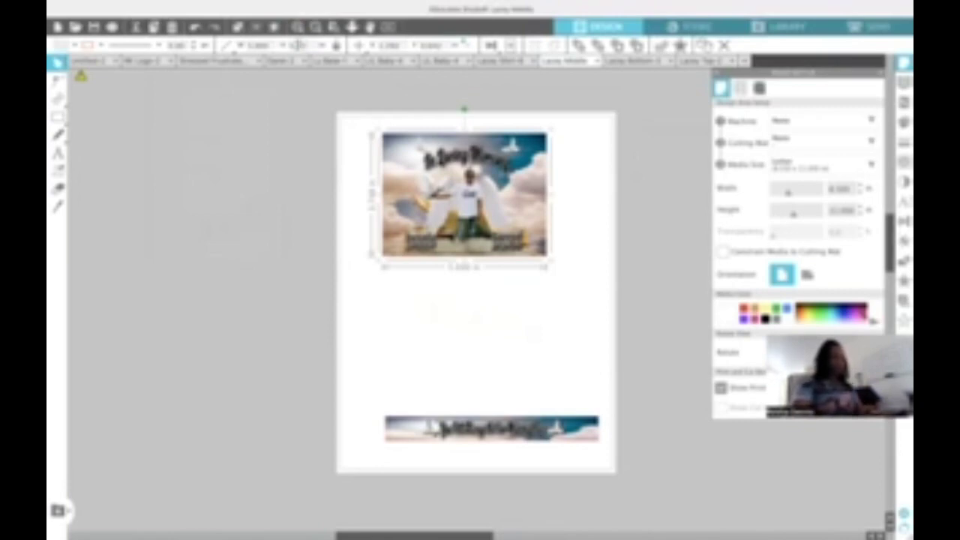
left_click(476, 435)
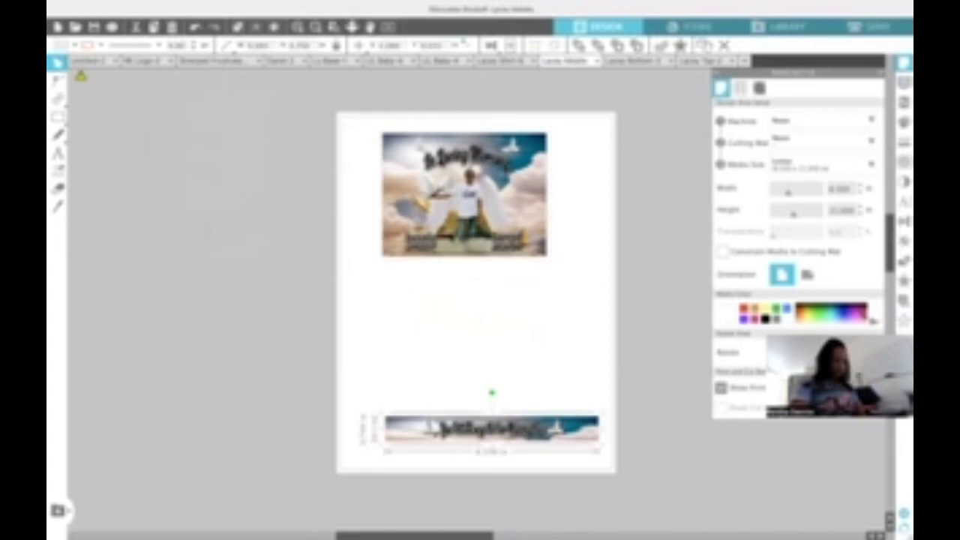
left_click_drag(476, 434, 467, 361)
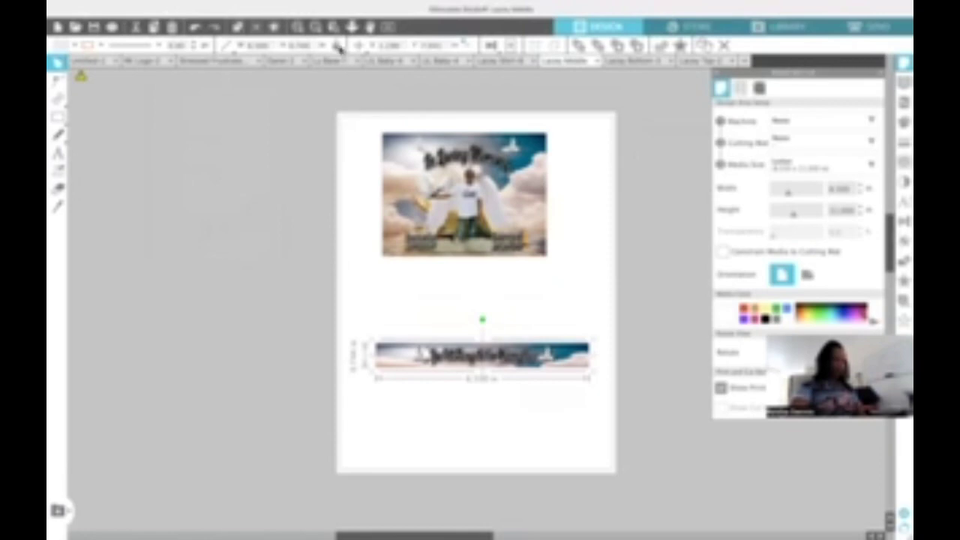
left_click(452, 180)
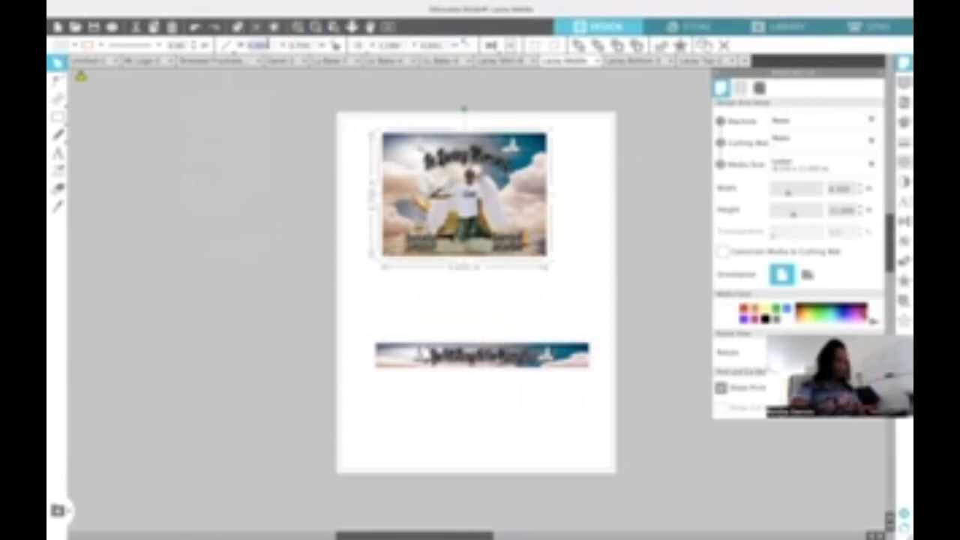
left_click(266, 45)
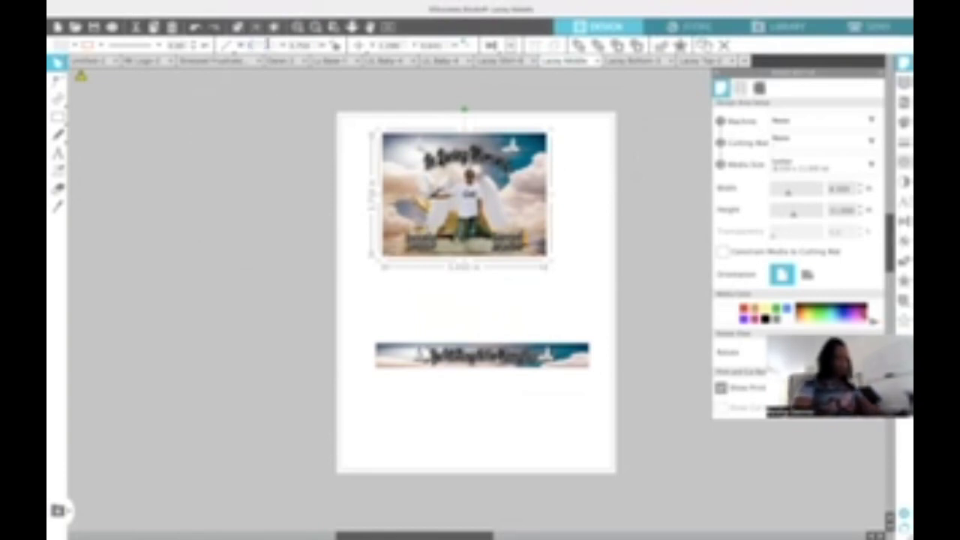
type("5.5")
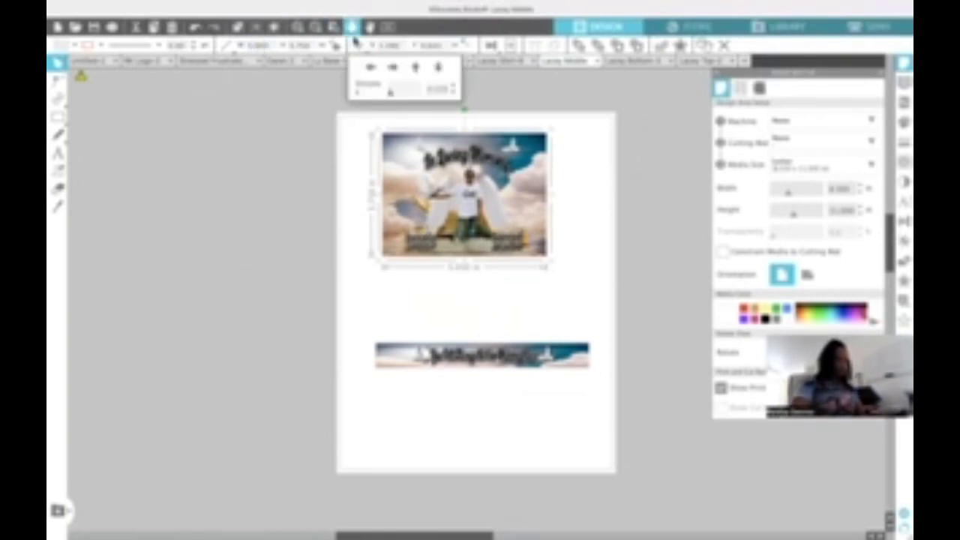
left_click(448, 364)
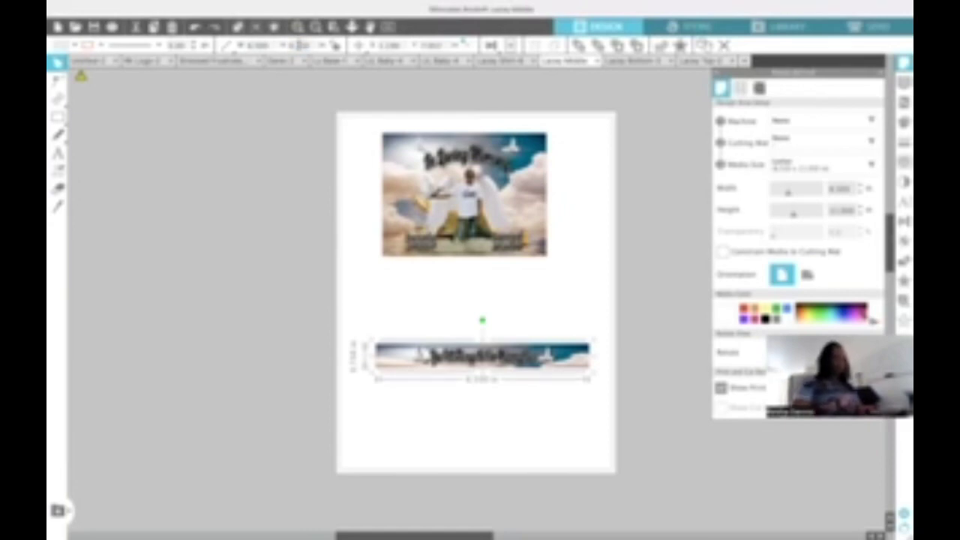
- Nudge the banner and photo until the banner sits snugly just under the memorial scene
left_click(360, 45)
left_click_drag(510, 363, 506, 315)
left_click_drag(506, 219, 511, 216)
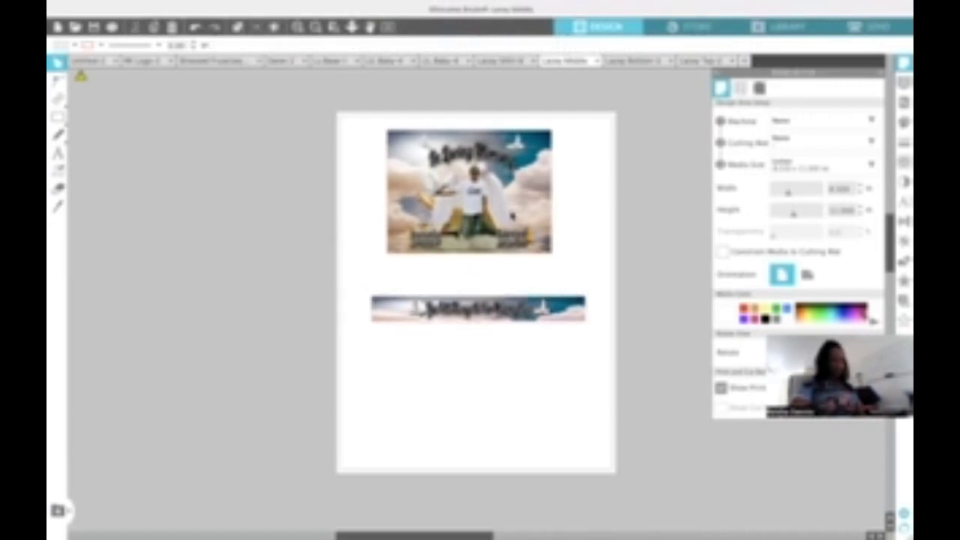
left_click_drag(508, 310, 501, 280)
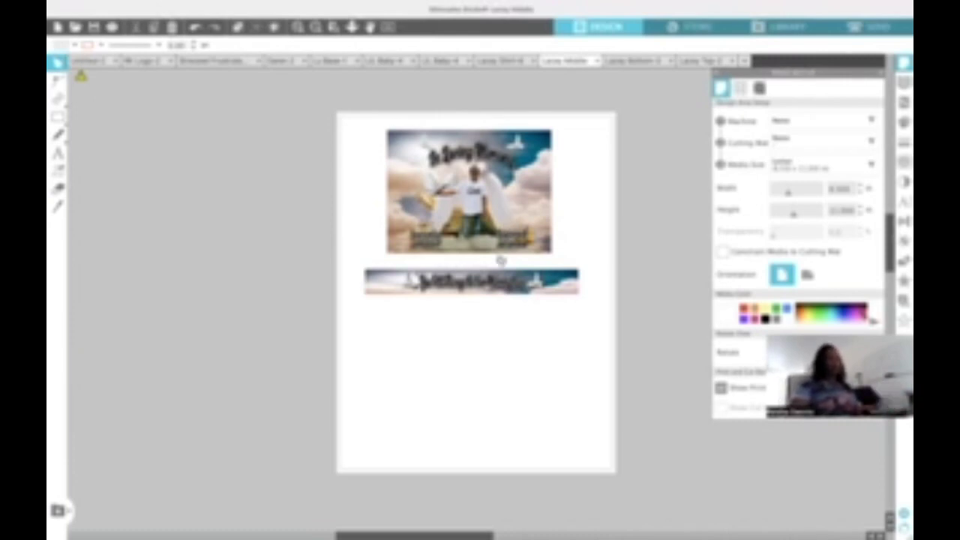
left_click(498, 282)
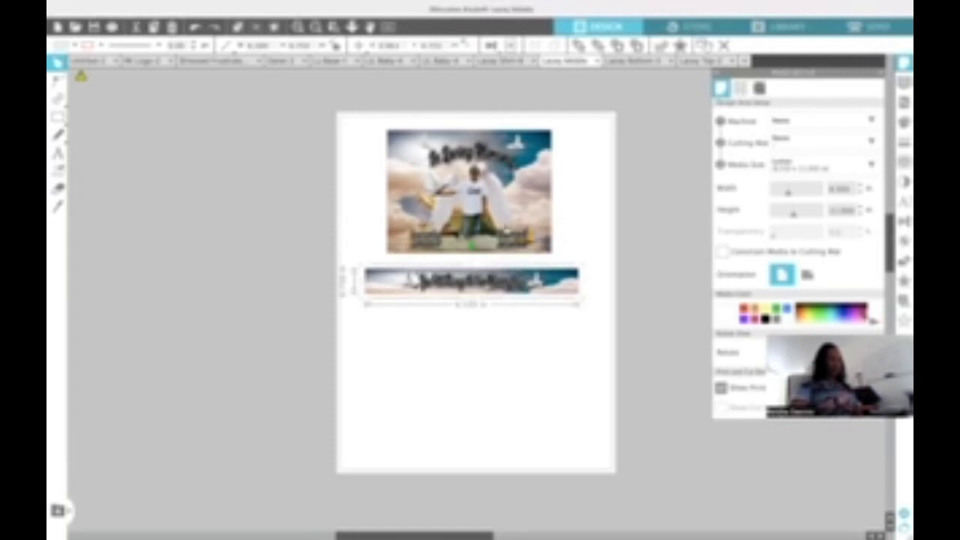
left_click(515, 223)
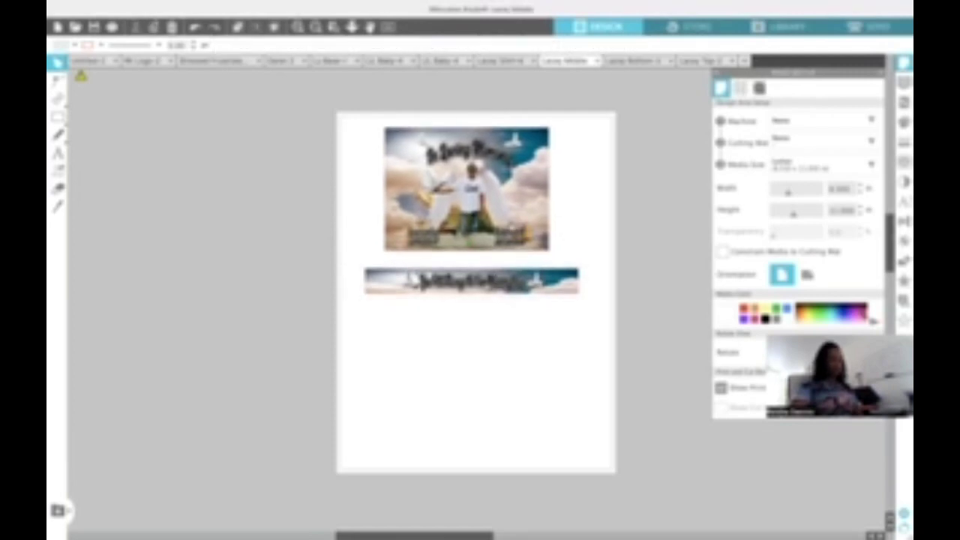
left_click(471, 279)
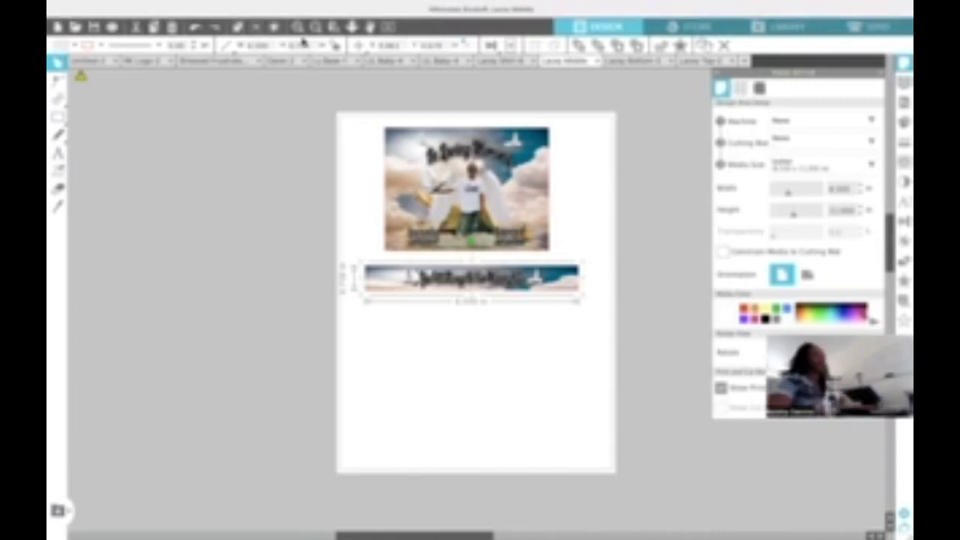
- Print the memorial page with the photo scene and name banner through Print Preview
left_click(112, 27)
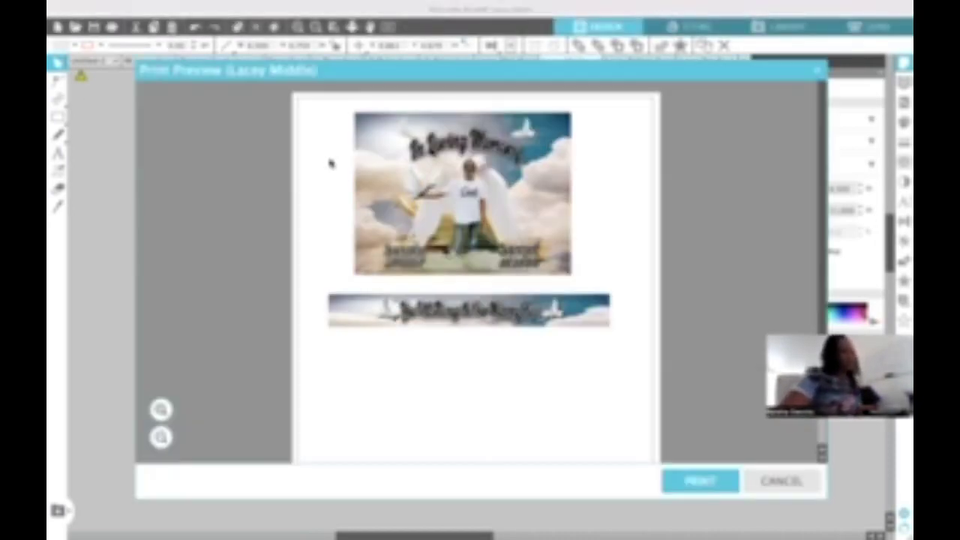
left_click(697, 484)
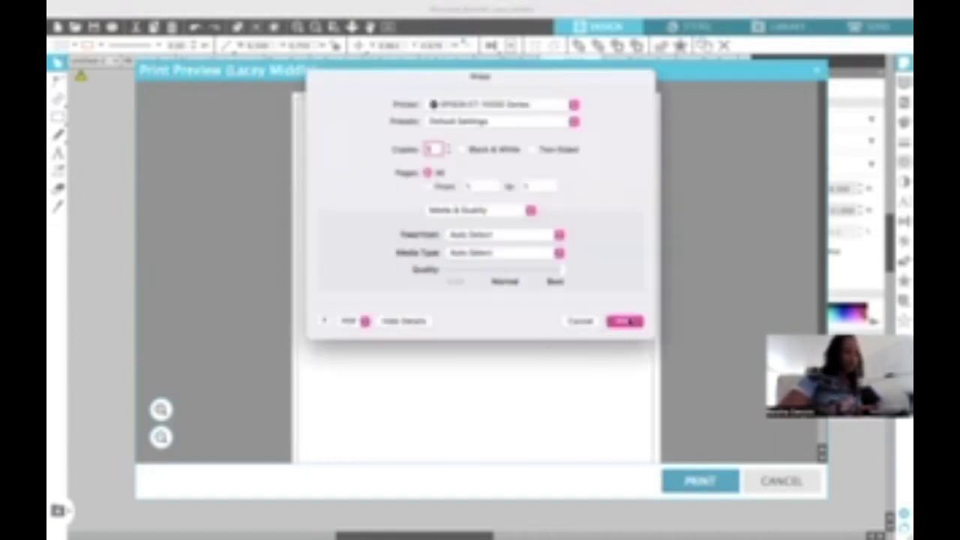
left_click(628, 320)
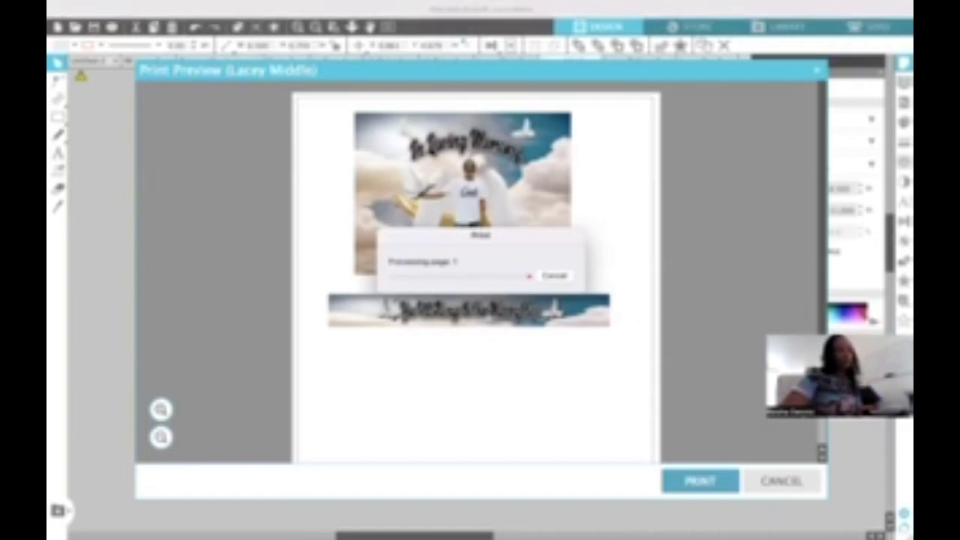